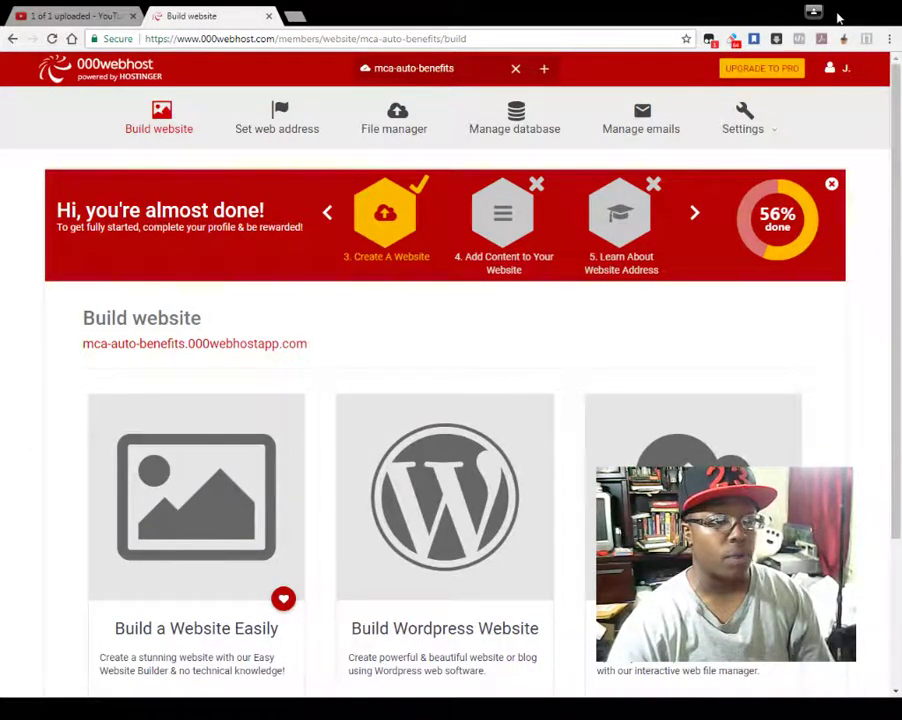
# - Start the easy website builder for mca-auto-benefits from the Build website page
pyautogui.scroll(-2, 8, 460)
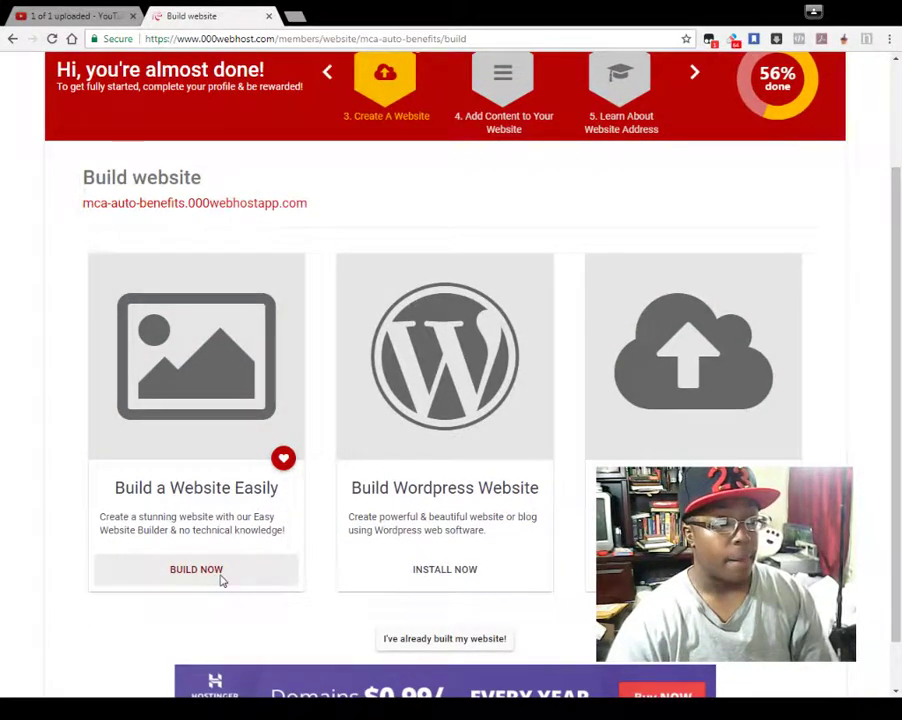
pyautogui.click(222, 579)
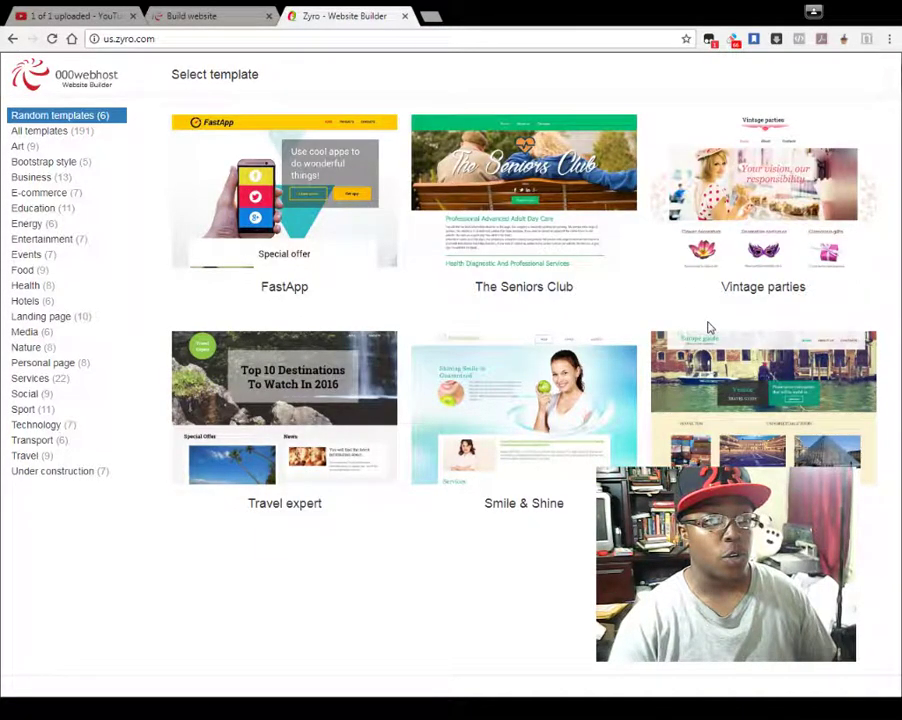
# - Browse the E-commerce and Business template categories in the gallery
pyautogui.moveTo(635, 333)
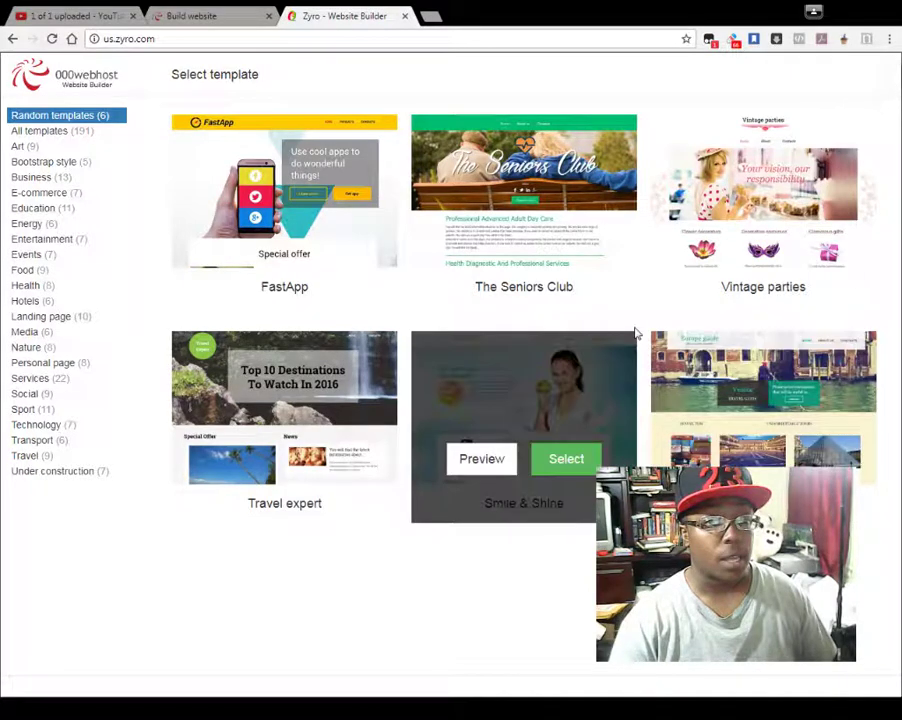
pyautogui.click(42, 193)
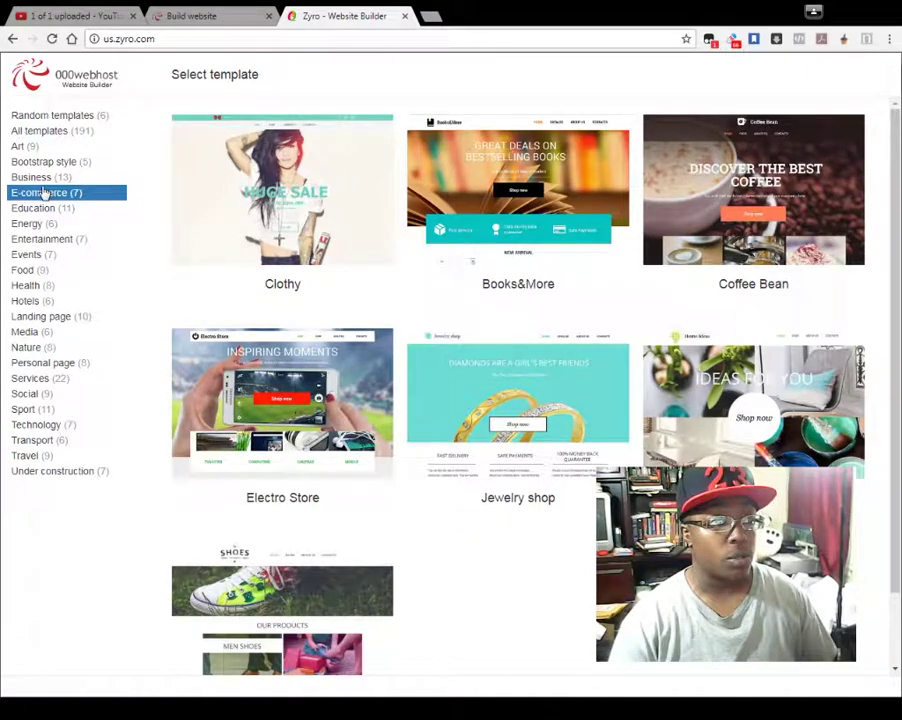
pyautogui.click(40, 178)
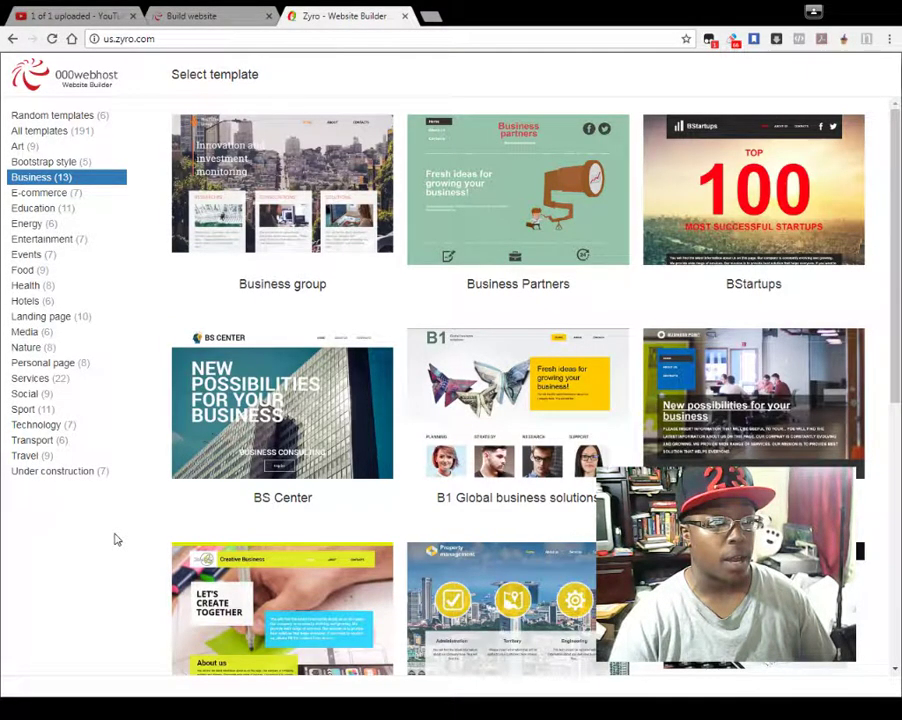
pyautogui.scroll(-4, 897, 450)
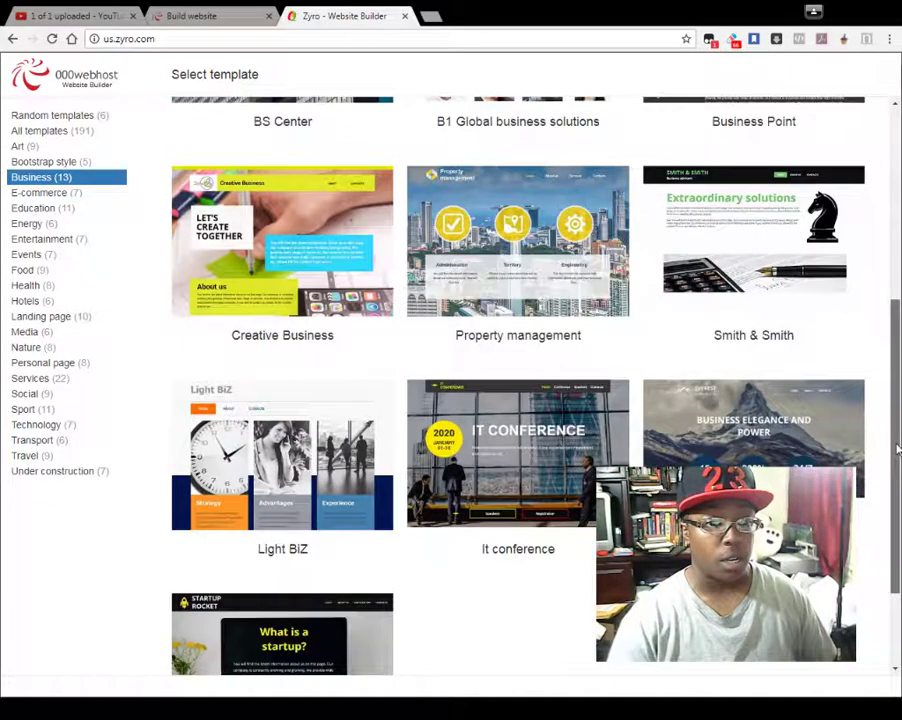
pyautogui.scroll(-2, 897, 450)
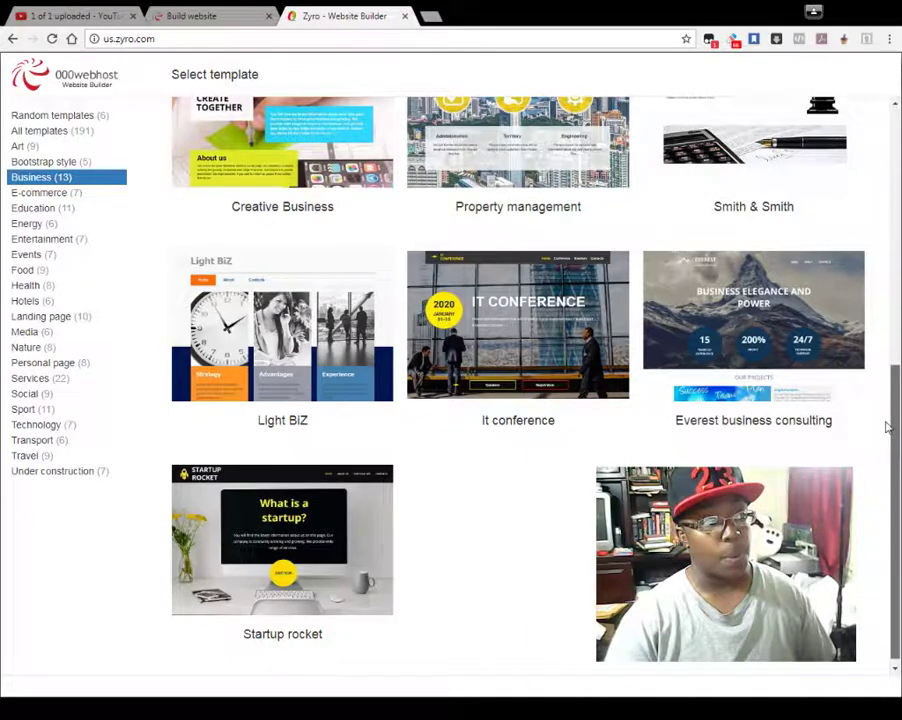
pyautogui.scroll(5, 886, 428)
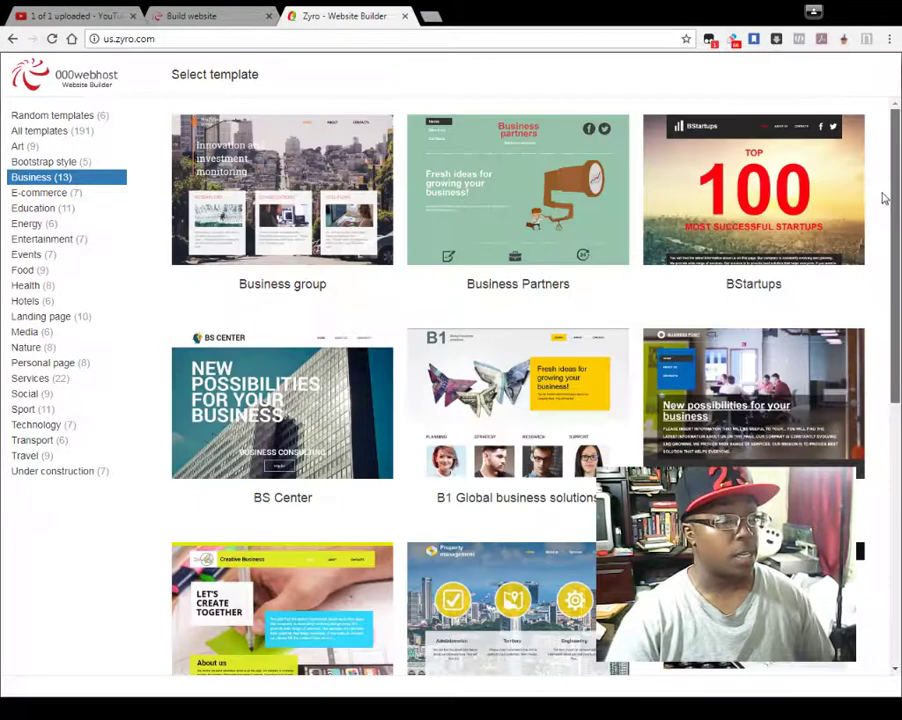
# - Filter the gallery to Landing page templates and scroll through them
pyautogui.click(64, 317)
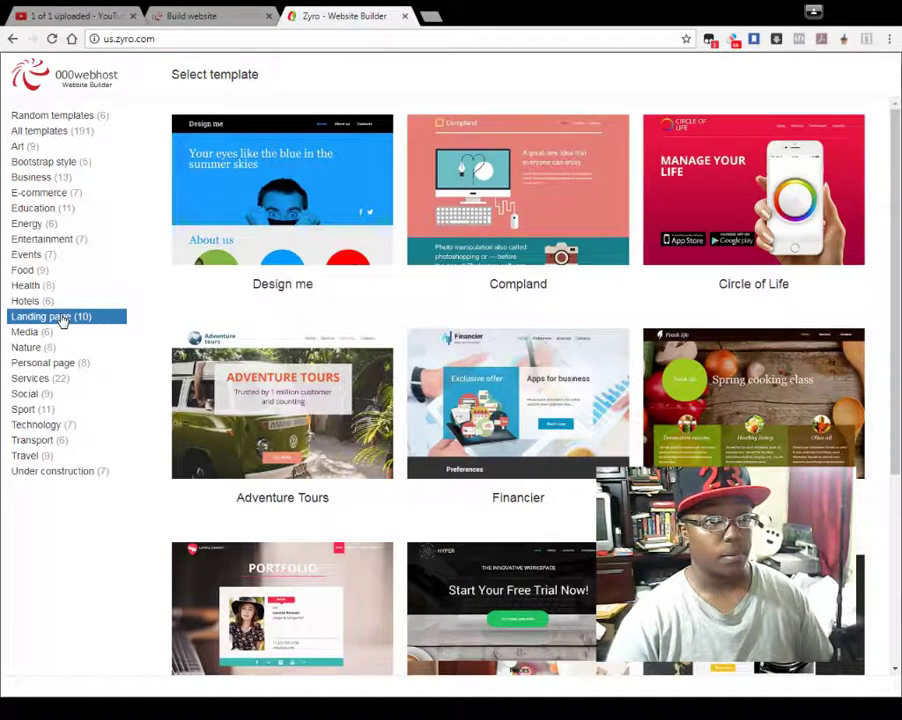
pyautogui.doubleClick(740, 490)
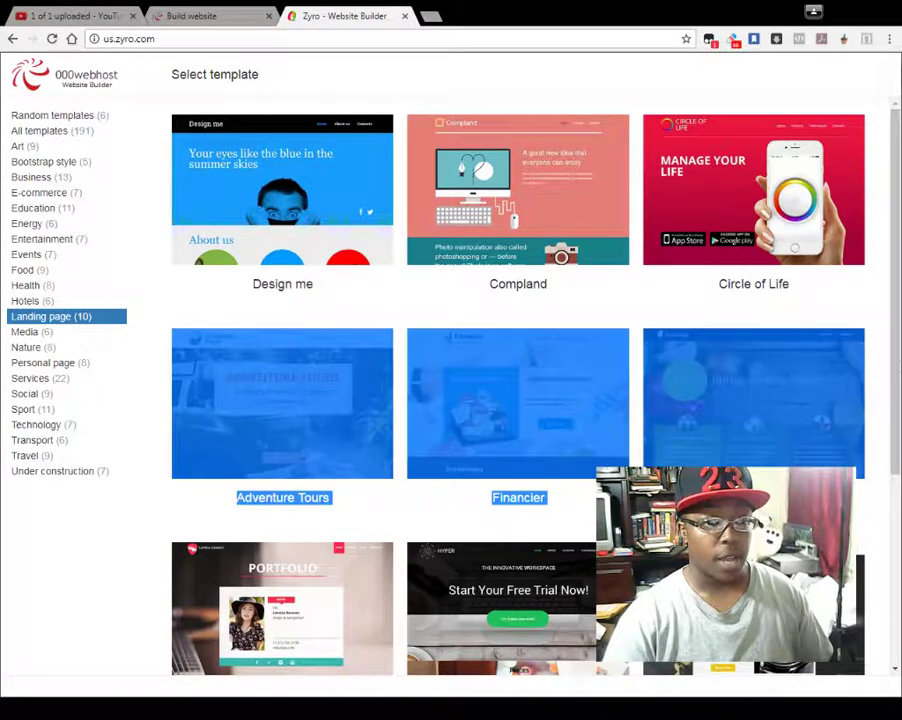
pyautogui.click(740, 490)
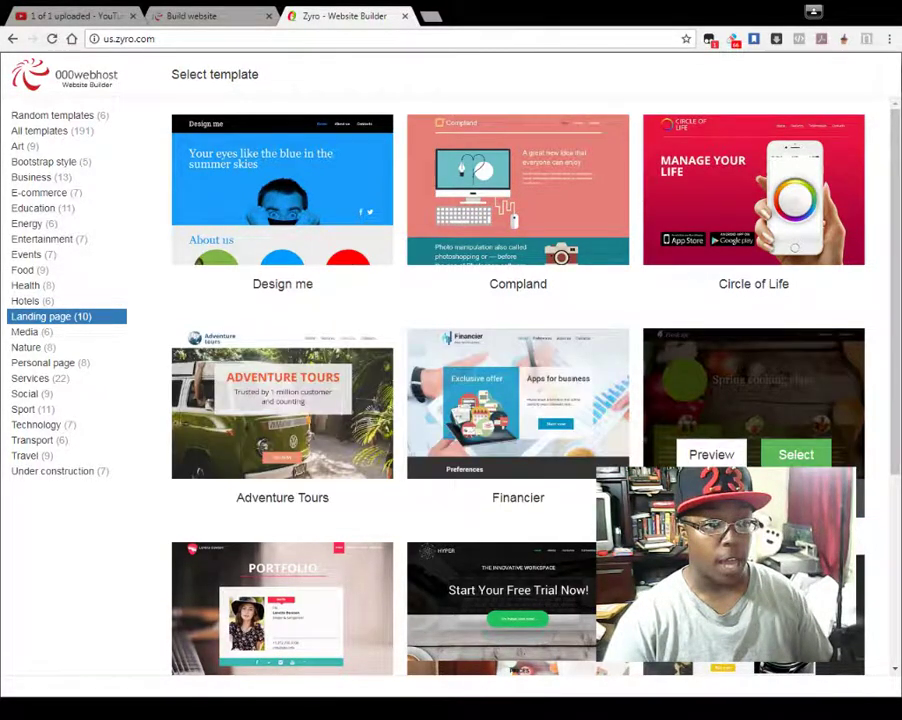
pyautogui.scroll(-3, 740, 490)
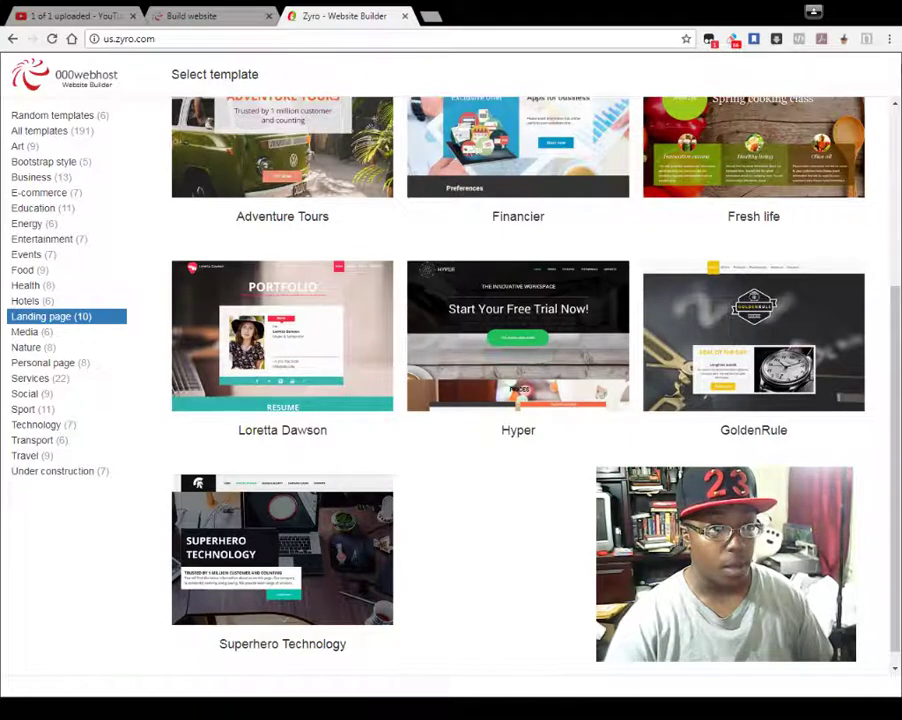
# - Preview the Hyper template in a new tab, then return to the template gallery
pyautogui.moveTo(496, 360)
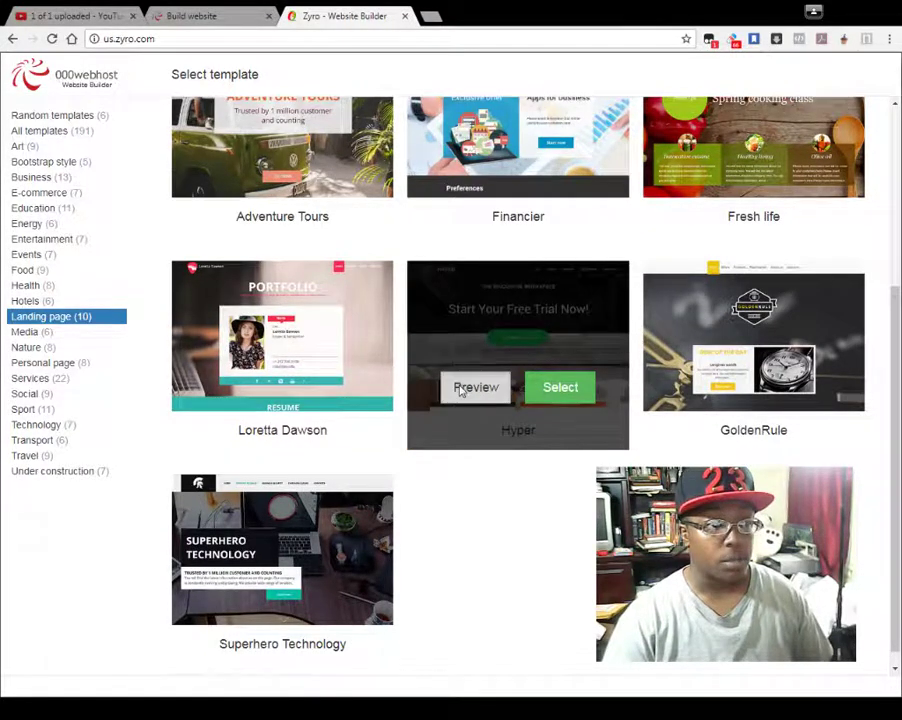
pyautogui.click(472, 384)
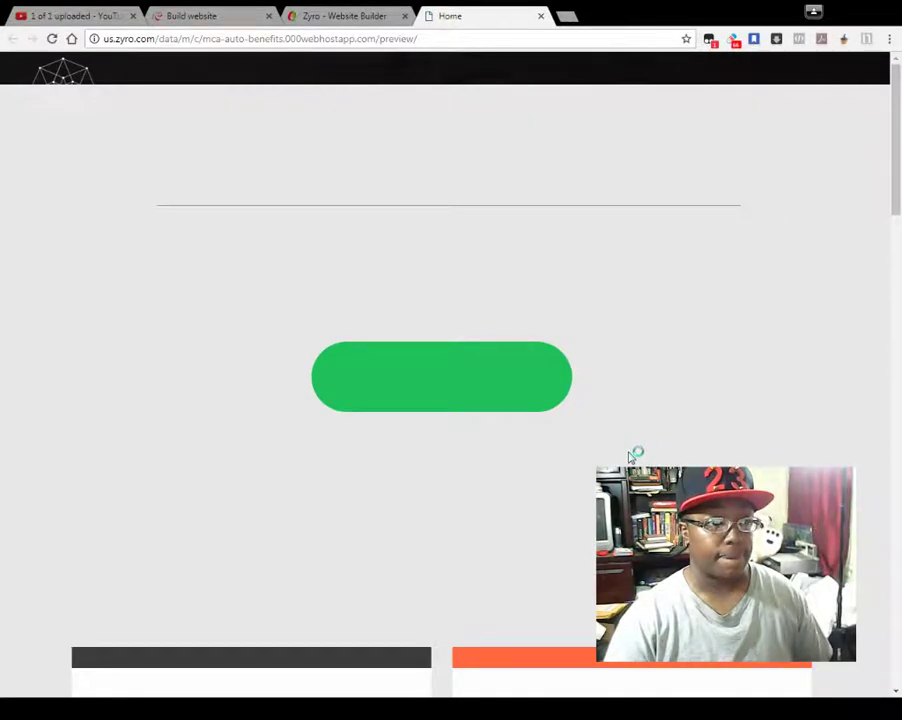
pyautogui.scroll(-8, 874, 266)
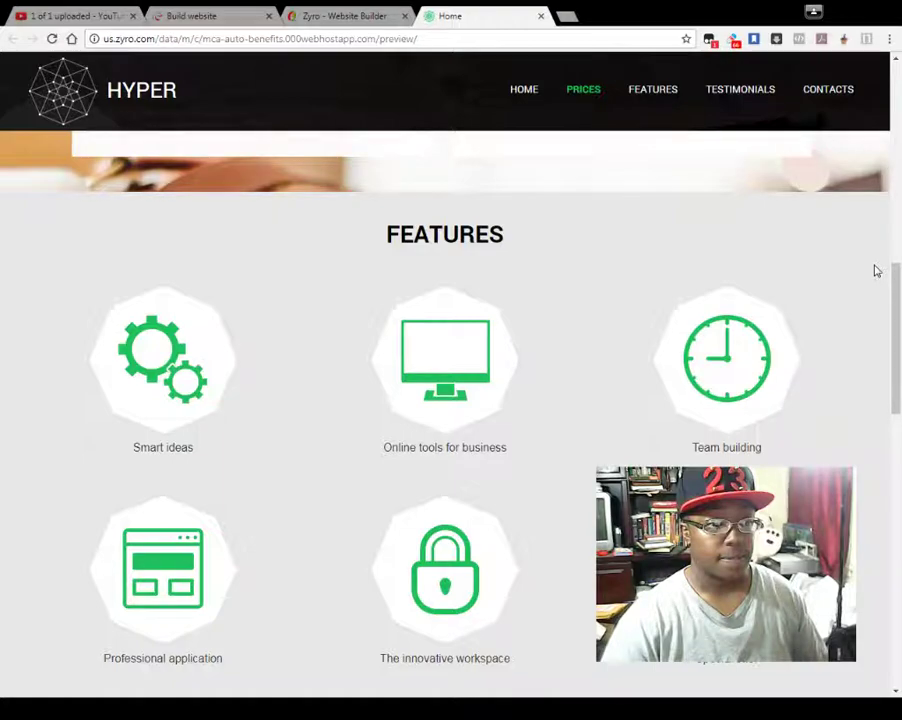
pyautogui.scroll(-8, 874, 270)
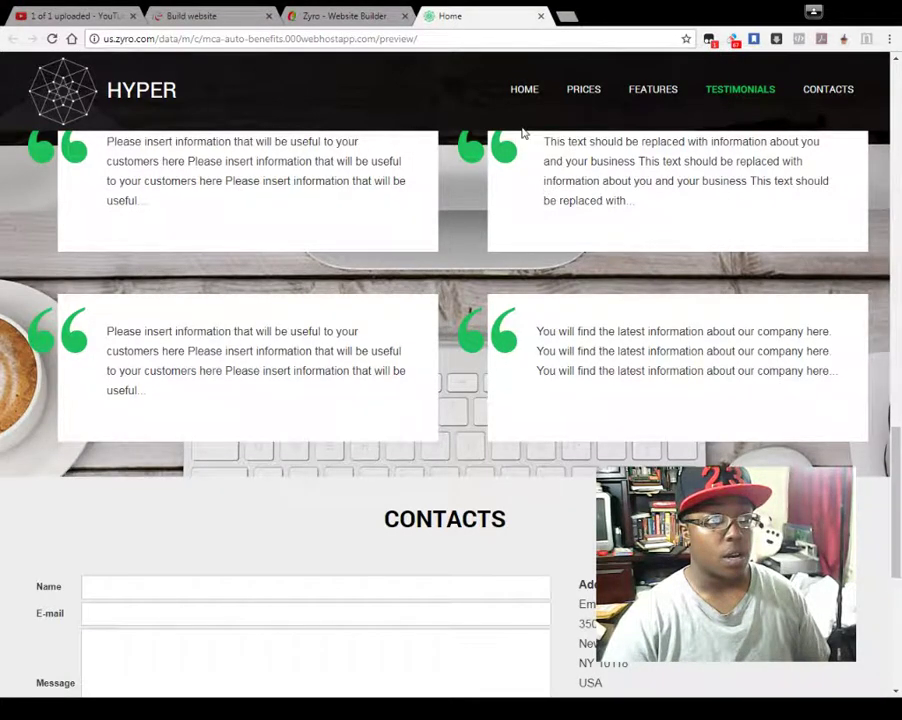
pyautogui.click(325, 15)
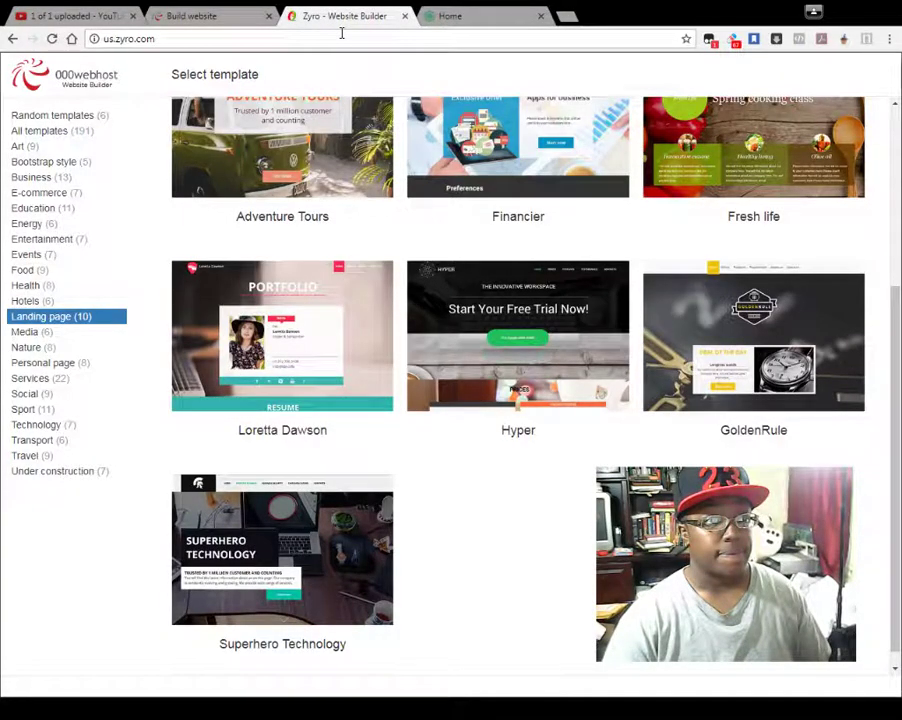
# - Scroll back through the Landing page gallery and open the Loretta Dawson preview
pyautogui.scroll(1, 650, 663)
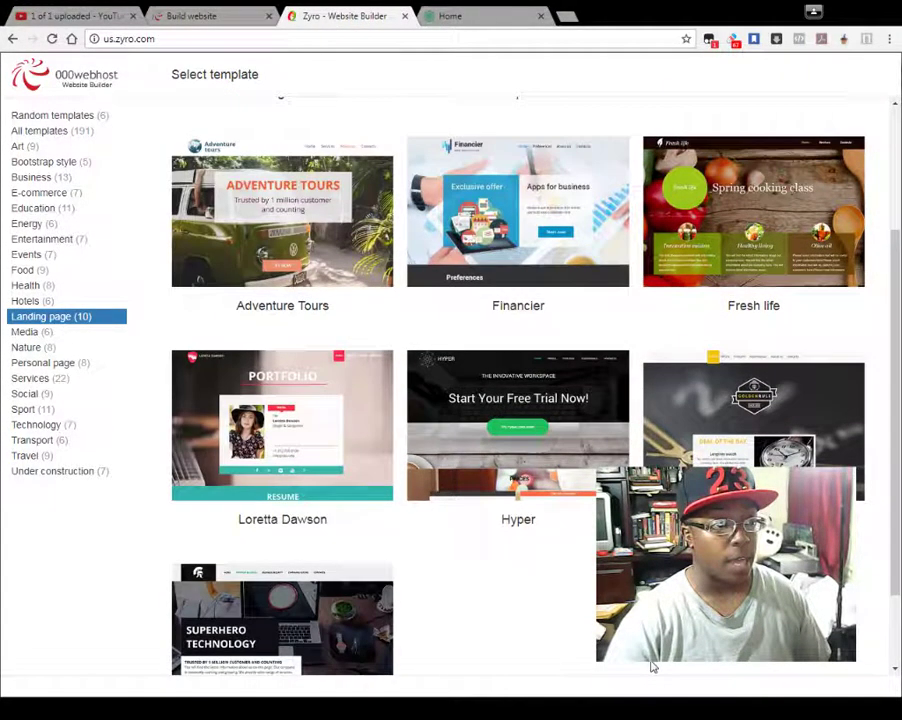
pyautogui.scroll(1, 650, 663)
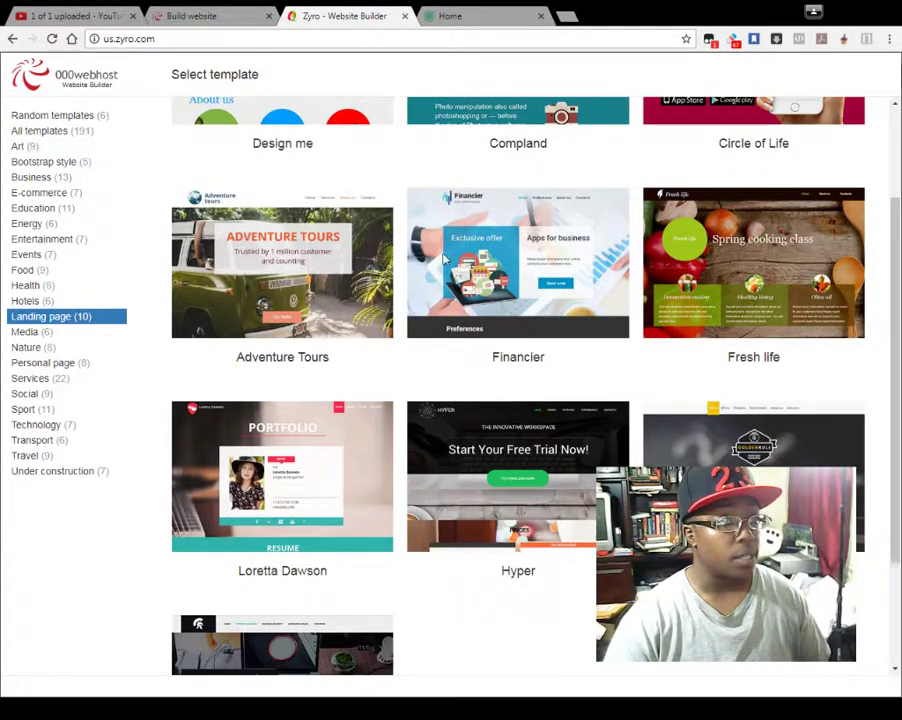
pyautogui.scroll(2, 715, 640)
pyautogui.moveTo(706, 444)
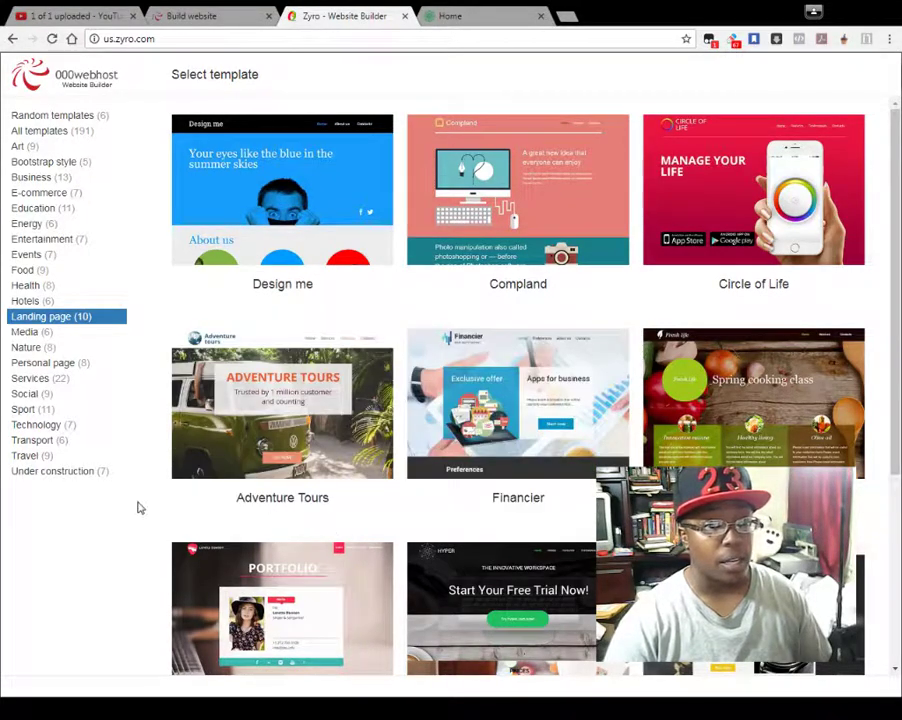
pyautogui.scroll(-3, 477, 405)
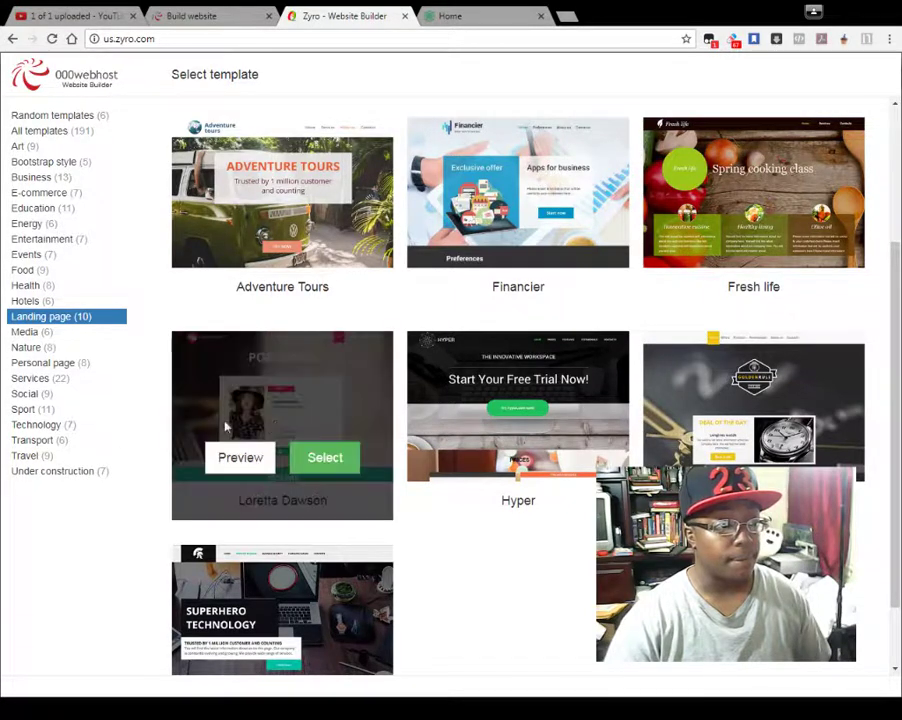
pyautogui.click(252, 459)
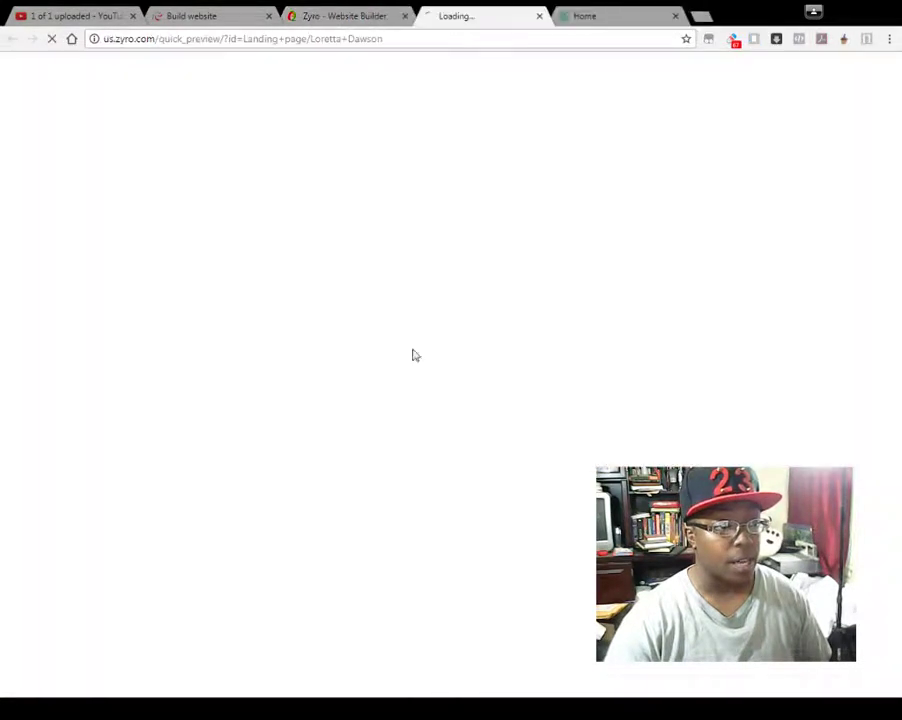
# - Close the duplicate preview tab, look over the Loretta Dawson preview, and return to the gallery
pyautogui.click(676, 16)
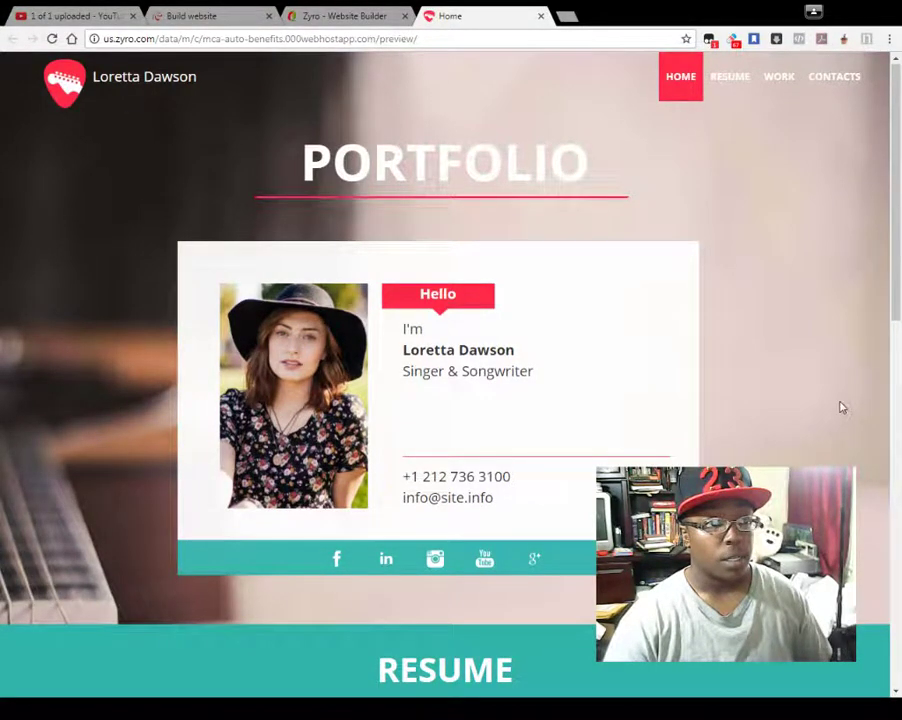
pyautogui.scroll(-6, 837, 404)
pyautogui.scroll(-5, 607, 364)
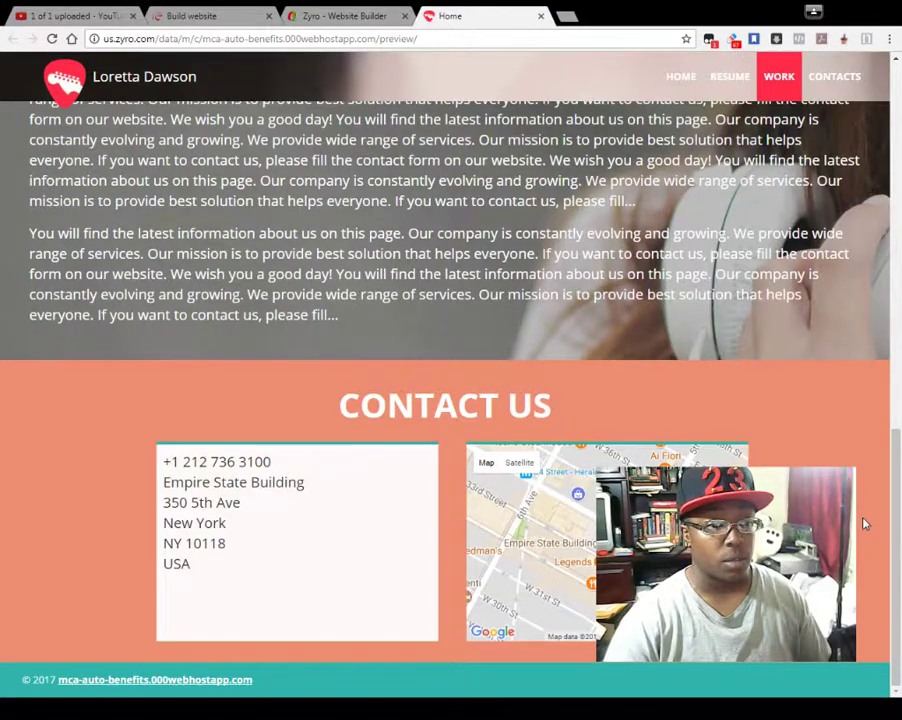
pyautogui.scroll(15, 607, 364)
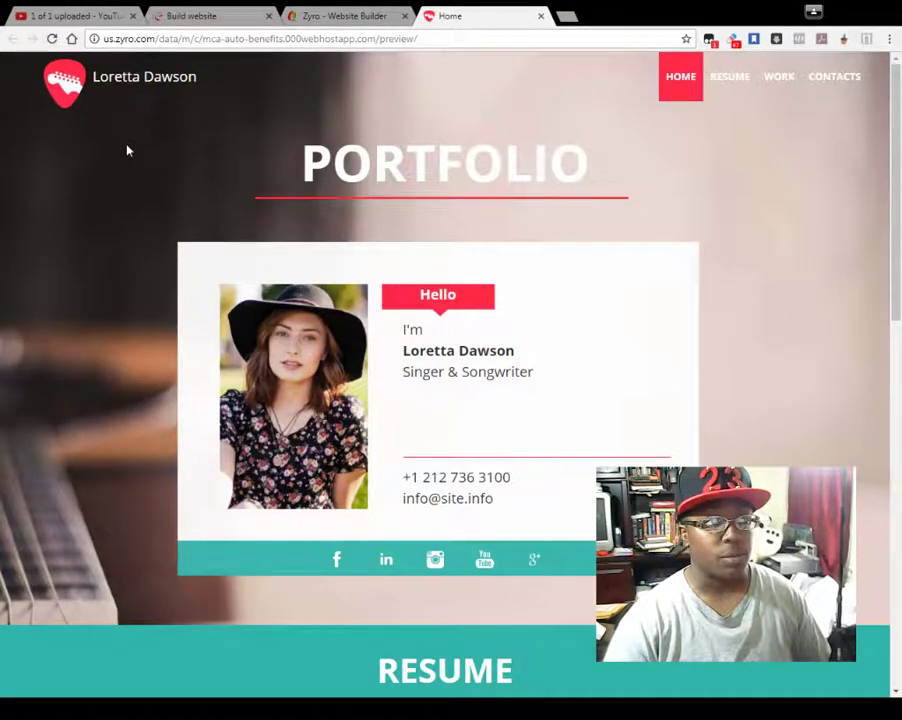
pyautogui.click(331, 15)
# - Select the Loretta Dawson template and glance at the editor's Commerce elements list
pyautogui.moveTo(330, 463)
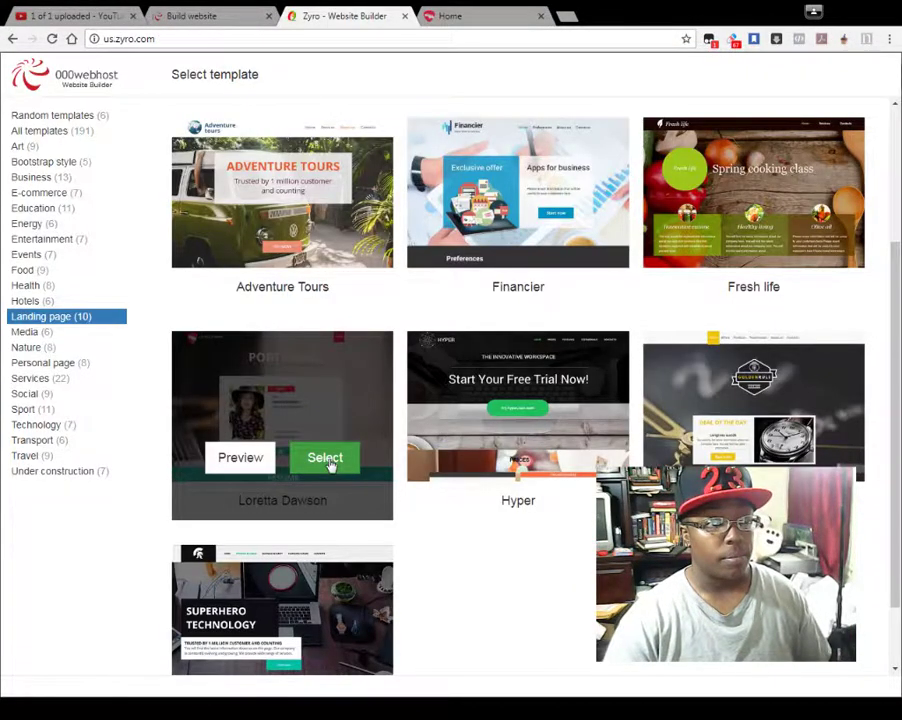
pyautogui.click(327, 459)
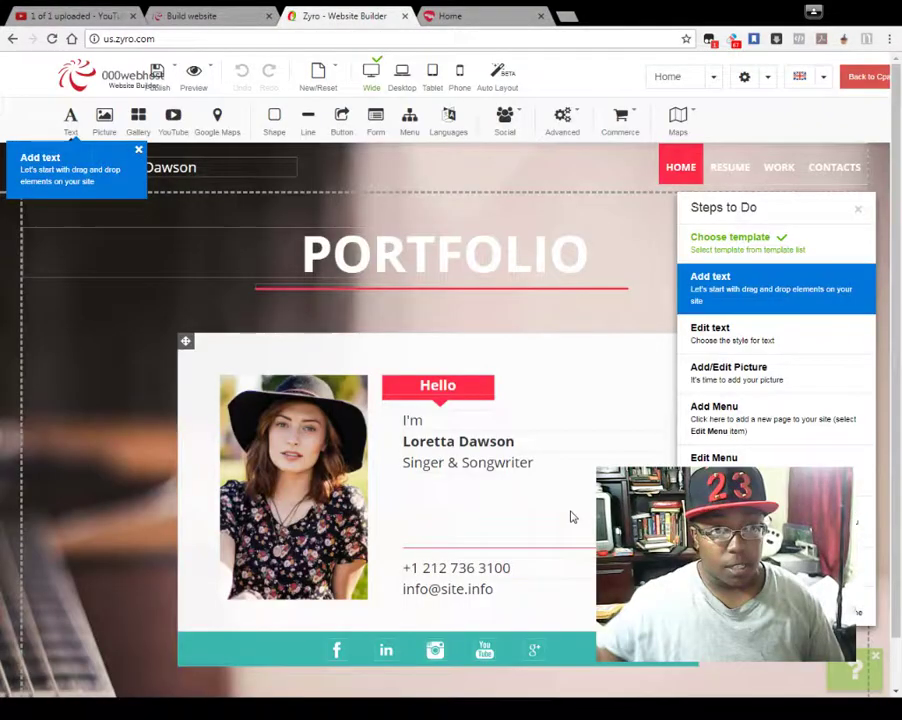
pyautogui.click(620, 117)
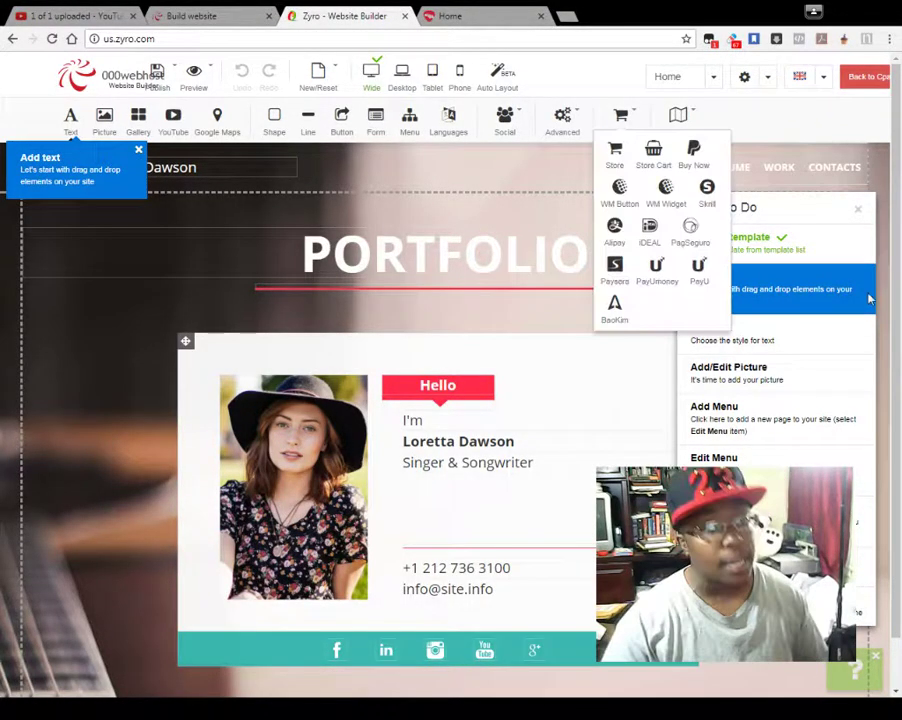
pyautogui.click(870, 298)
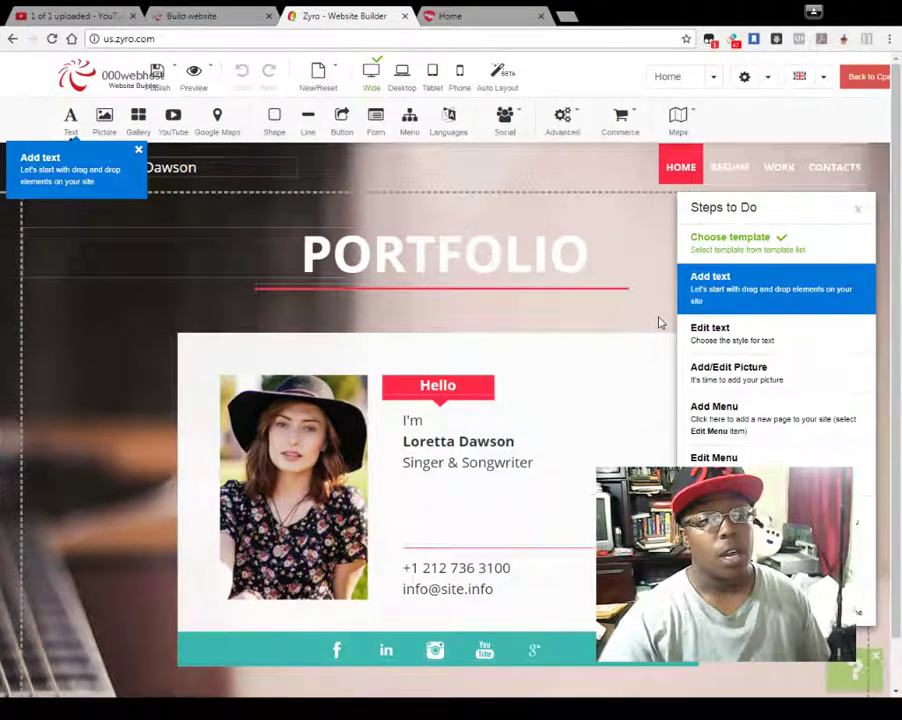
pyautogui.scroll(-1, 654, 322)
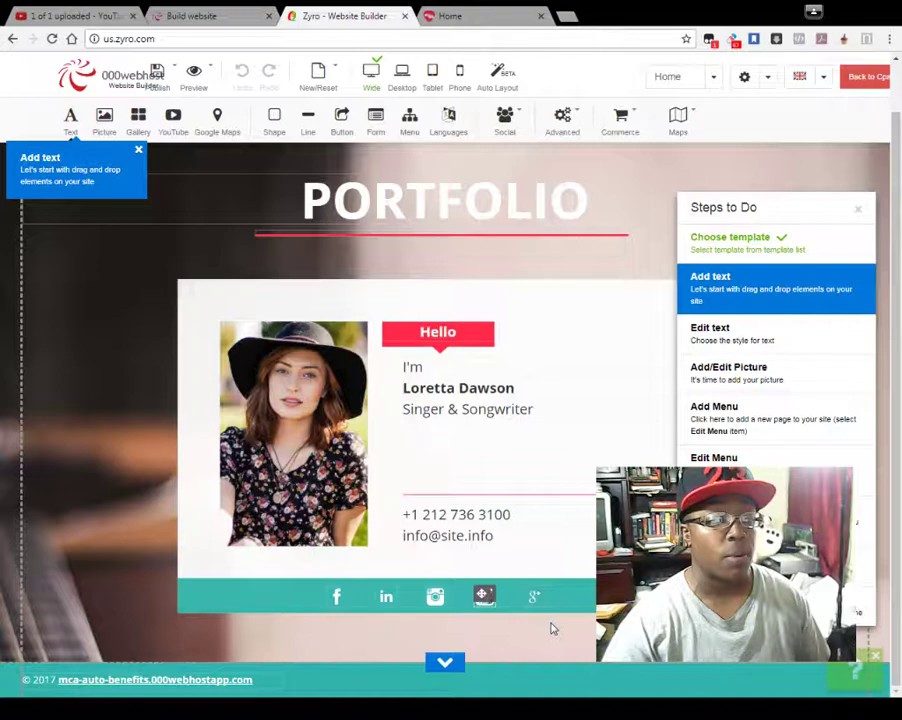
pyautogui.scroll(1, 584, 606)
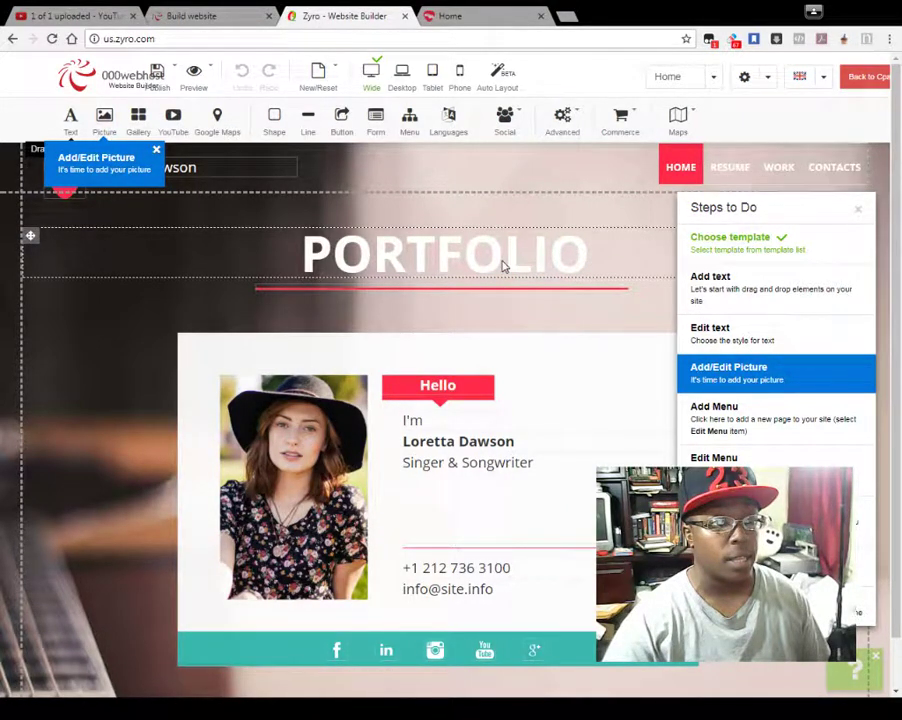
# - Replace the PORTFOLIO heading with 'MCA AUTO BENEFITS' and drag a contact form onto the page
pyautogui.moveTo(588, 262); pyautogui.dragTo(318, 268)
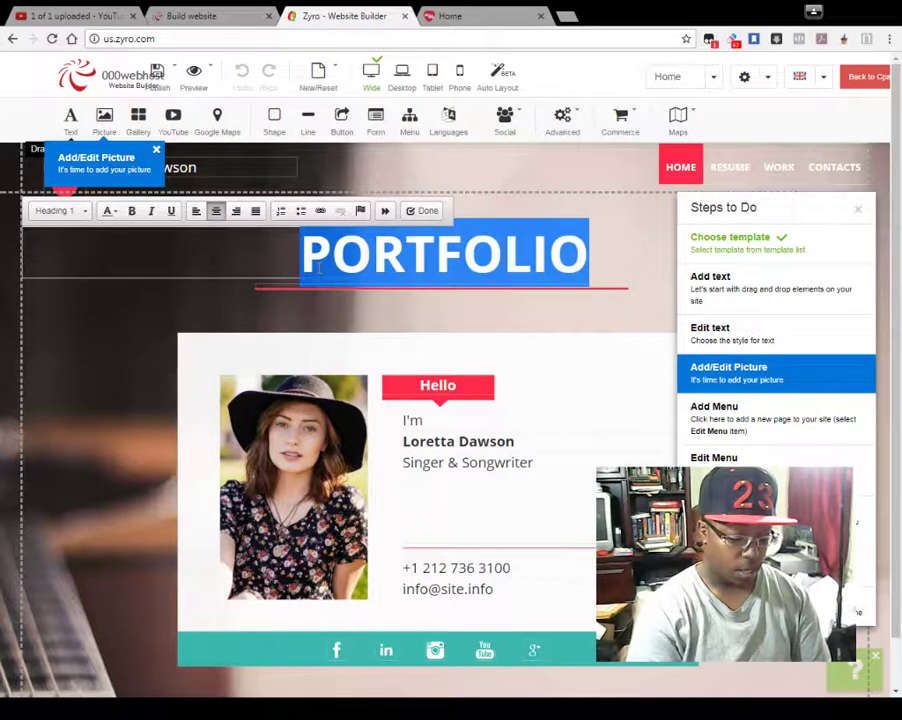
pyautogui.write('MCA')
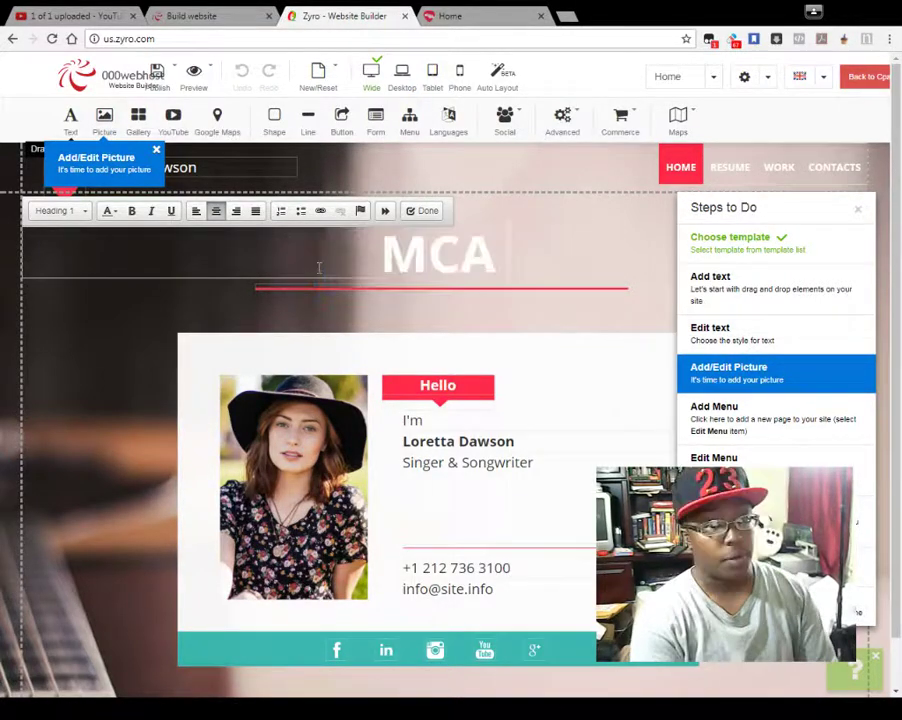
pyautogui.write(' AUTO')
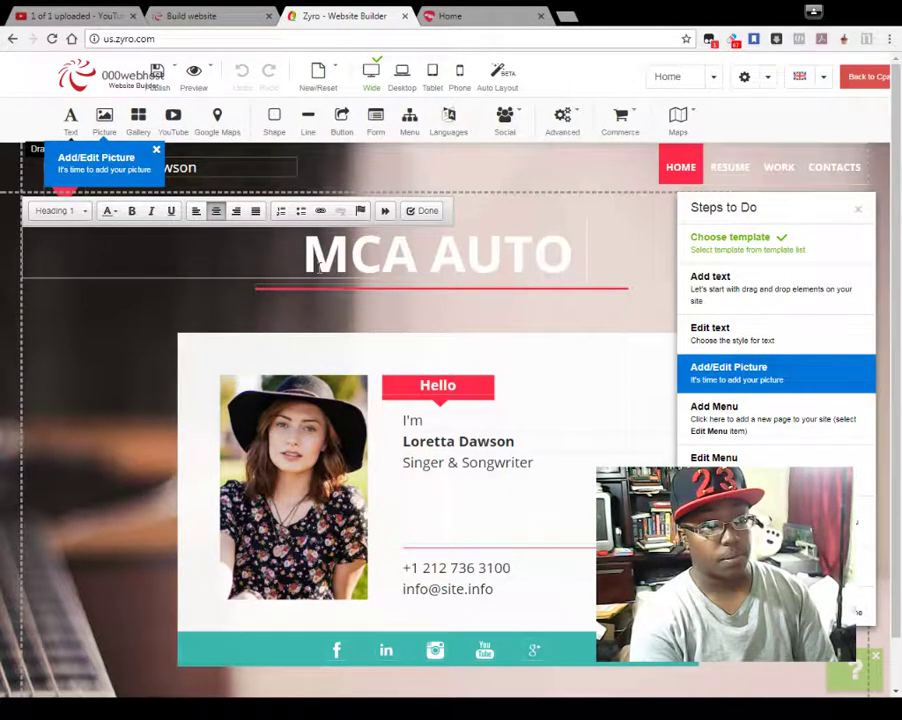
pyautogui.write(' BENEFIT')
pyautogui.click(372, 482)
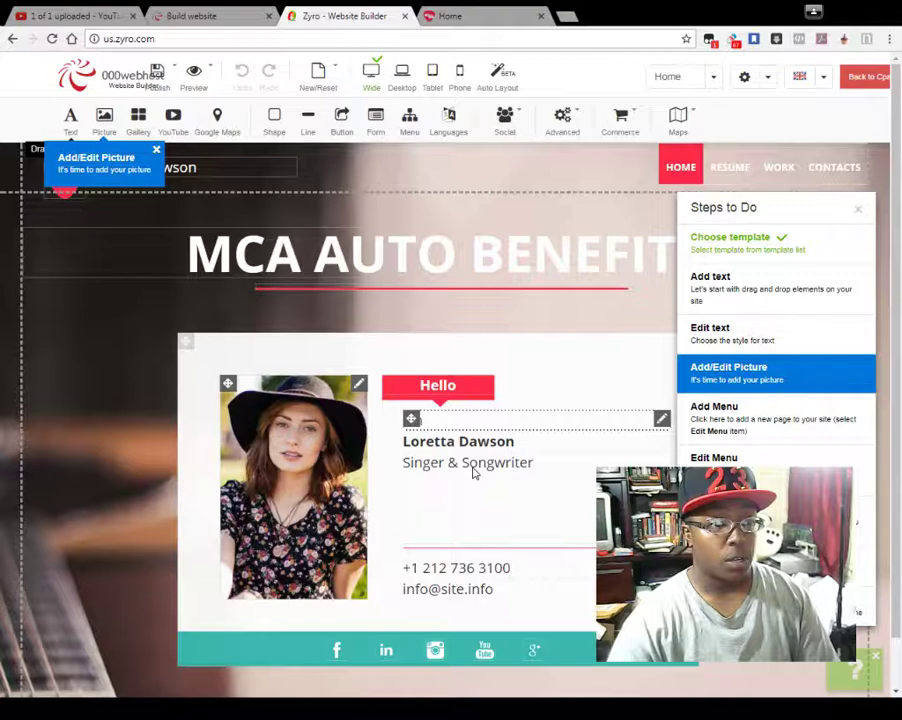
pyautogui.moveTo(505, 120)
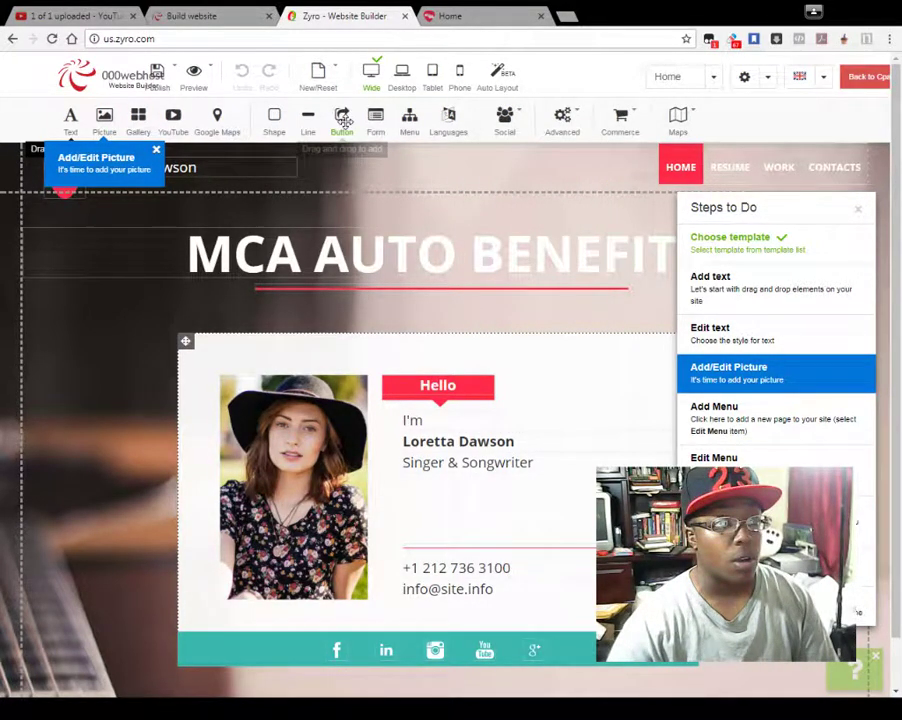
pyautogui.moveTo(375, 118); pyautogui.dragTo(412, 497)
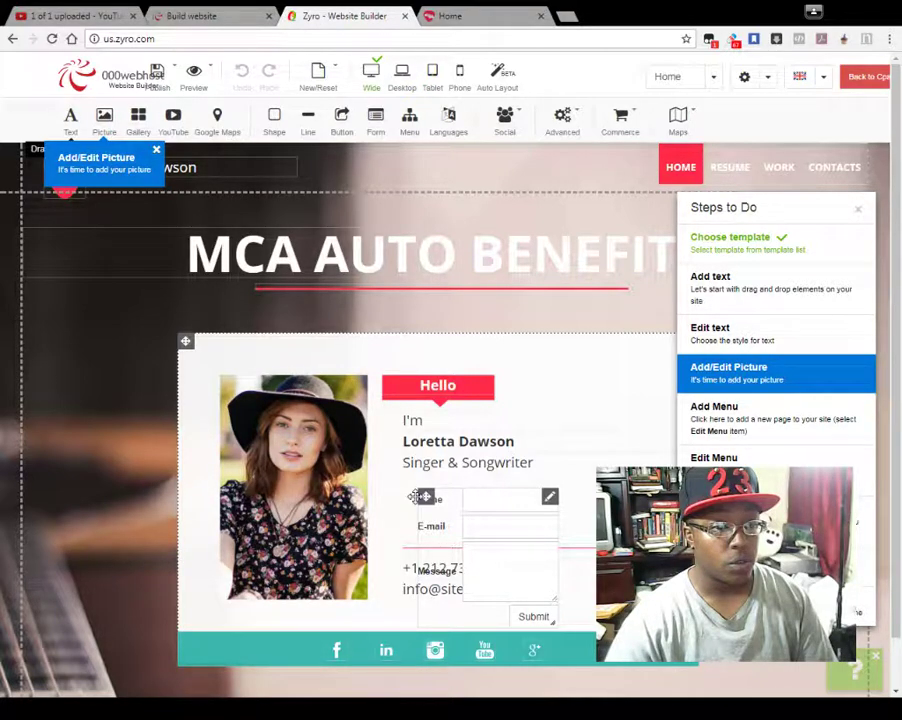
# - Reposition the Name/E-mail/Message contact form into the intro card's right column beside the photo
pyautogui.moveTo(425, 497); pyautogui.dragTo(178, 251)
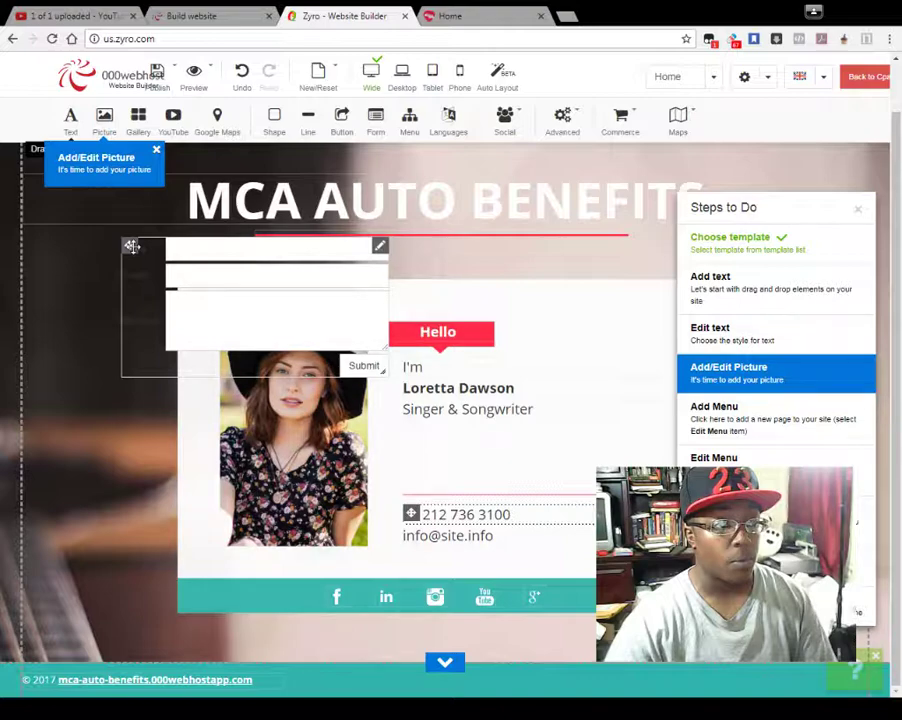
pyautogui.moveTo(131, 246); pyautogui.dragTo(53, 293)
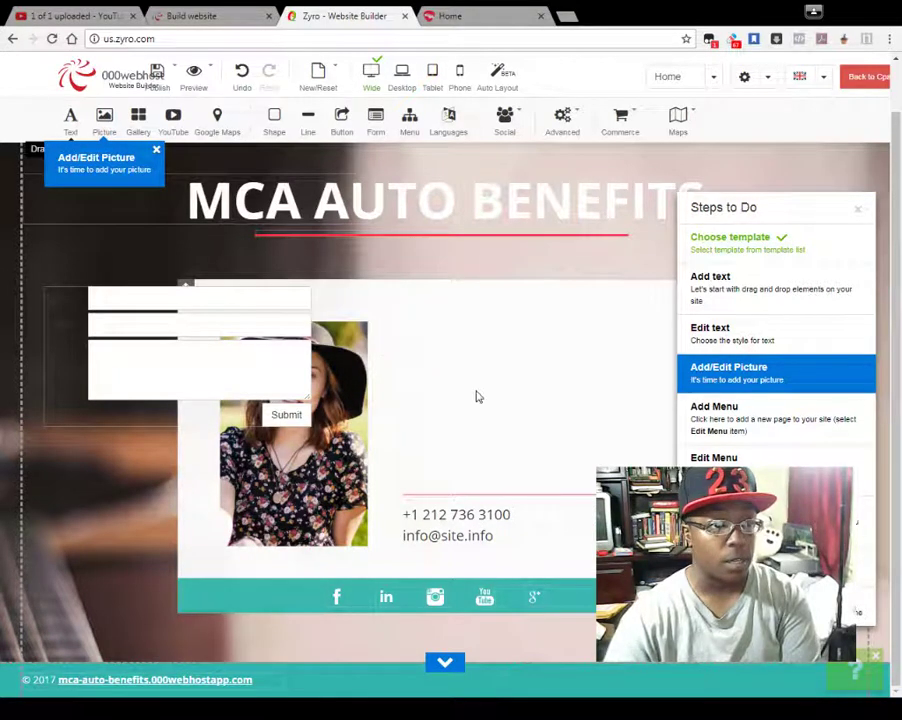
pyautogui.moveTo(72, 309)
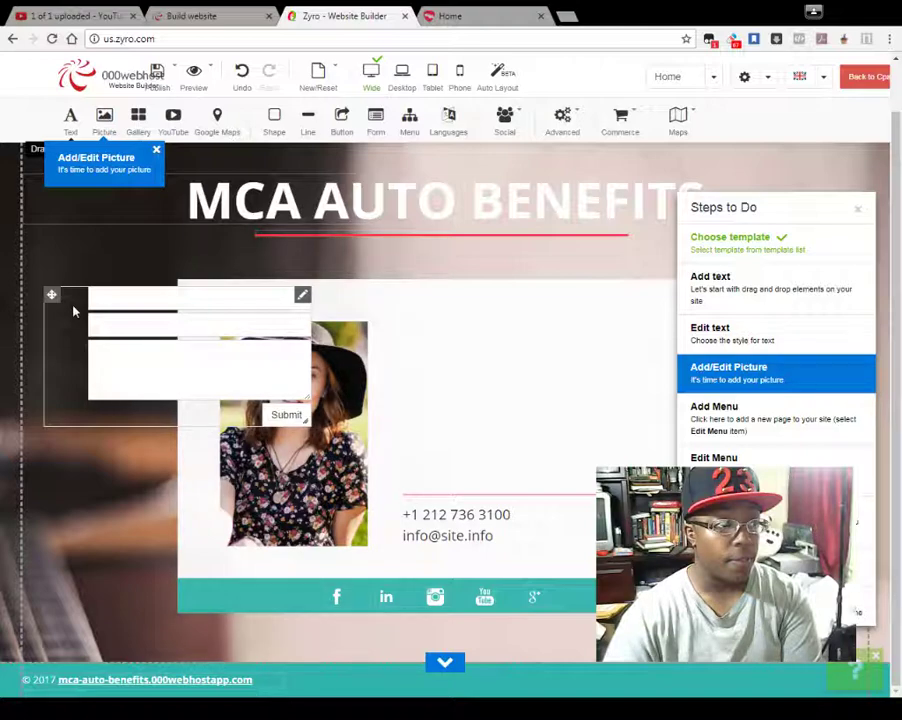
pyautogui.moveTo(73, 312); pyautogui.dragTo(411, 499)
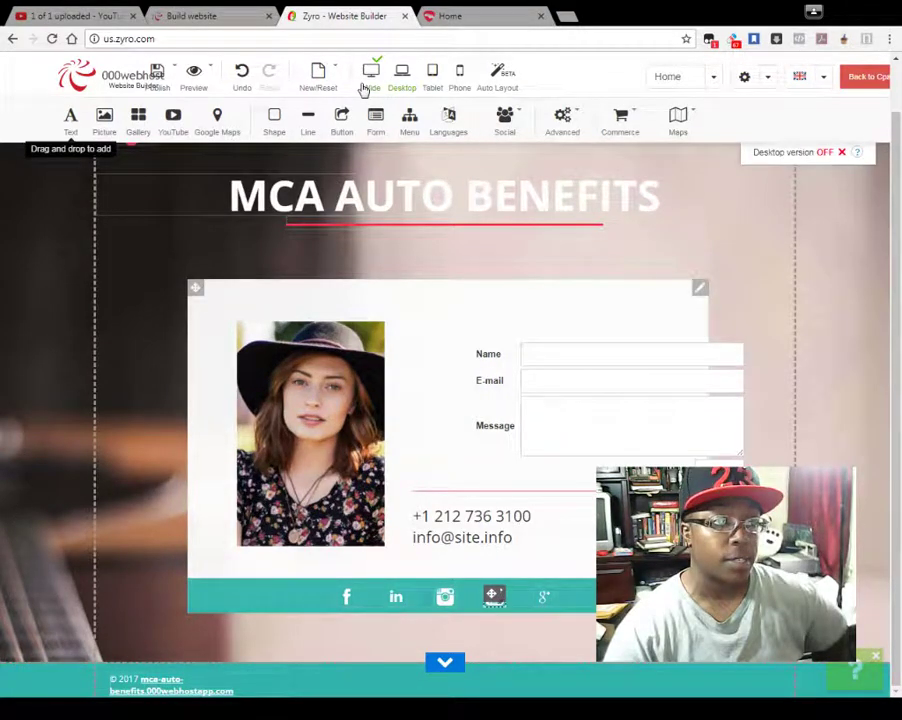
# - Switch the editor to Tablet view to check the tablet layout
pyautogui.click(432, 75)
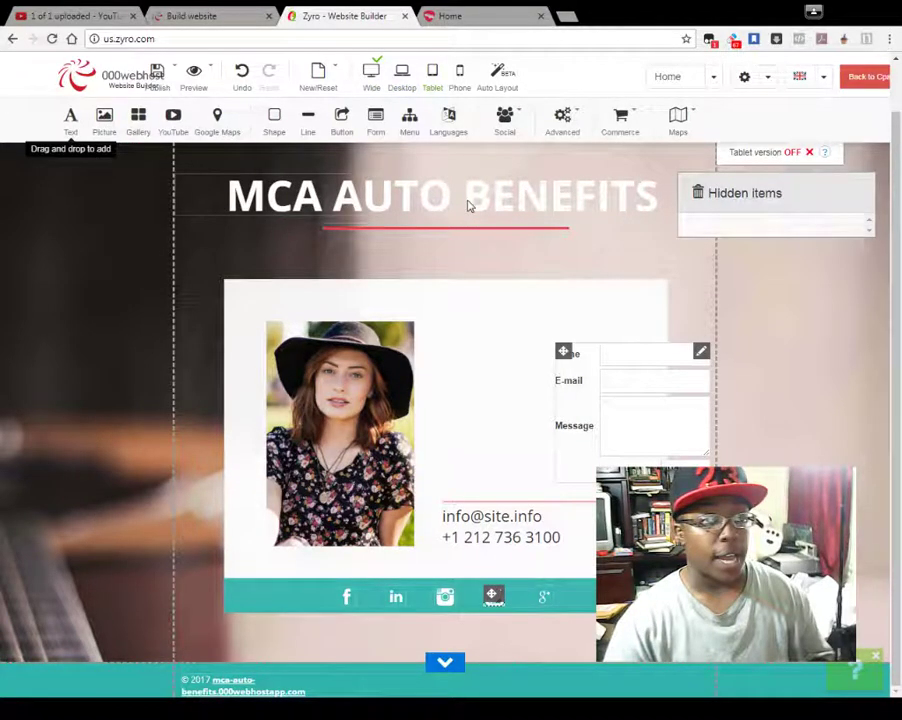